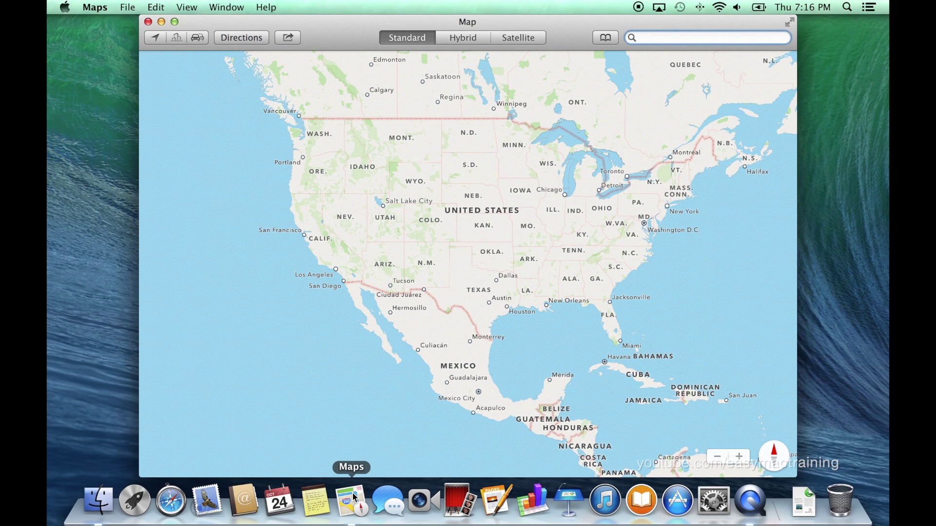
Search for 'san francisco' so the city is pinned on the Standard map
type("san francisco")
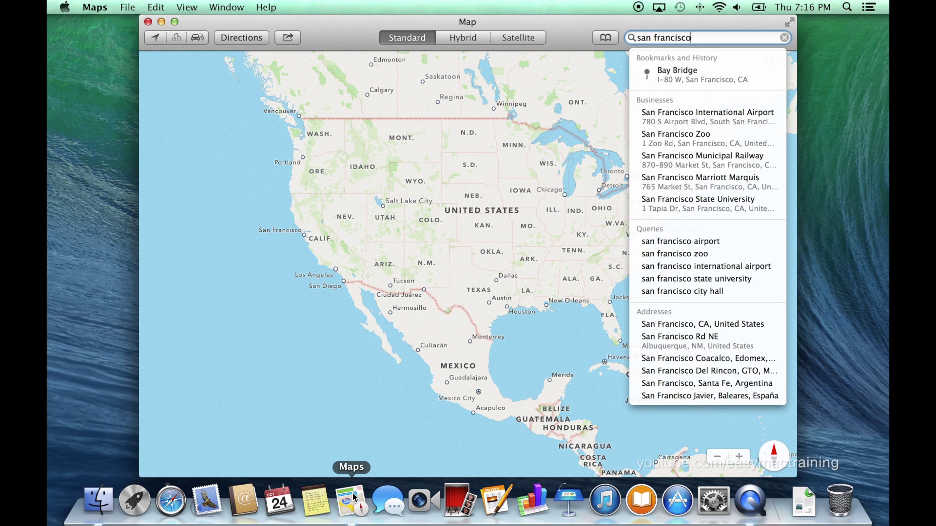
key("Return")
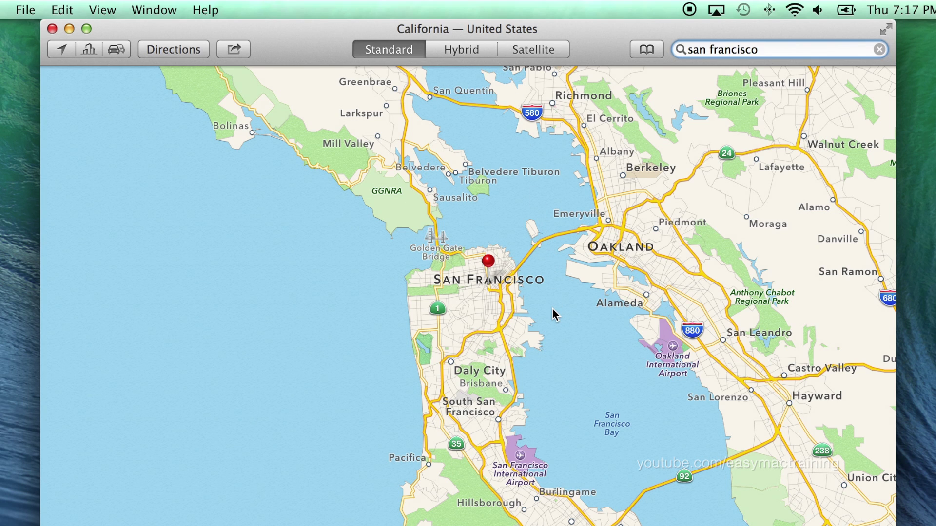
left_click(449, 49)
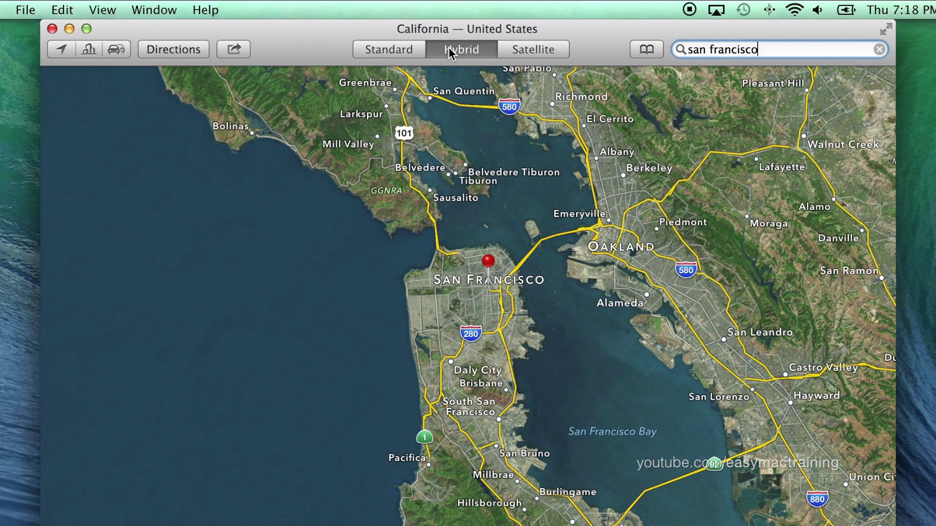
left_click(507, 50)
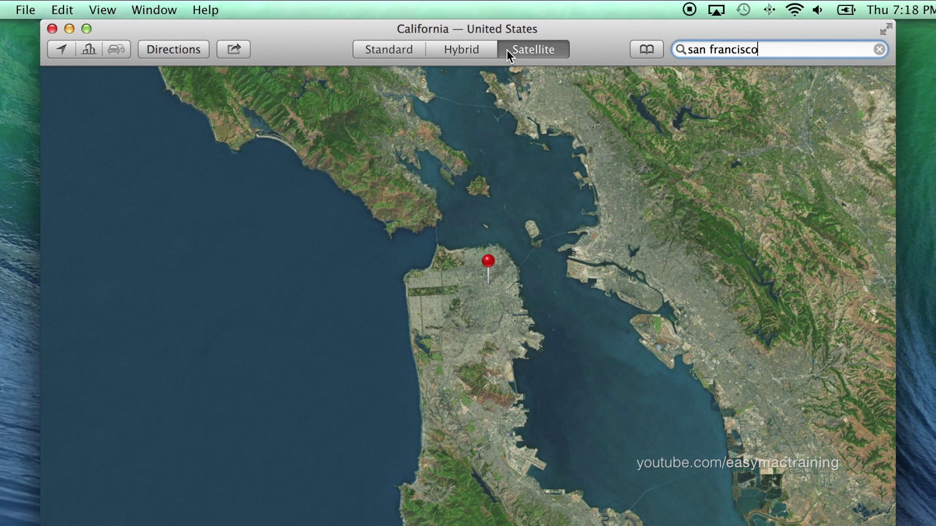
left_click(390, 50)
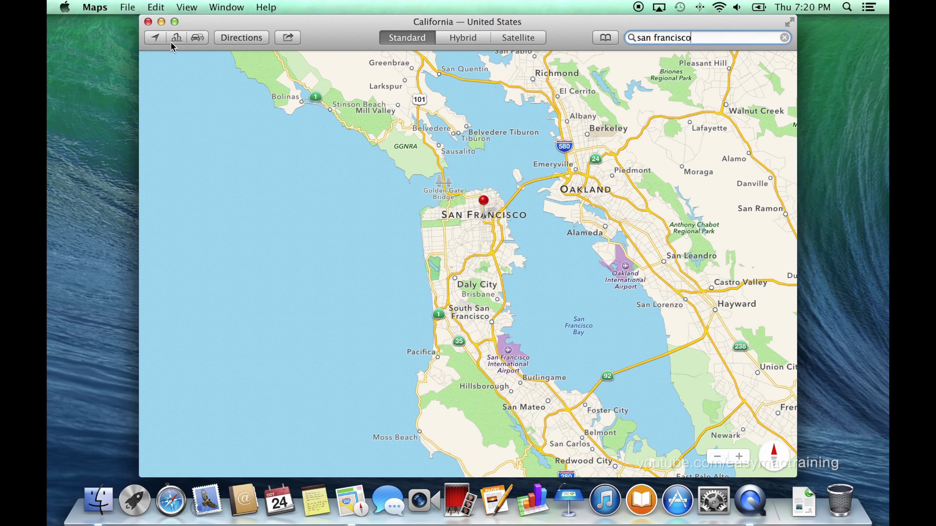
Replace the search with 'ferry building', go to the Ferry Building, and tilt the map into 3D
key("super+a")
type("ferry building")
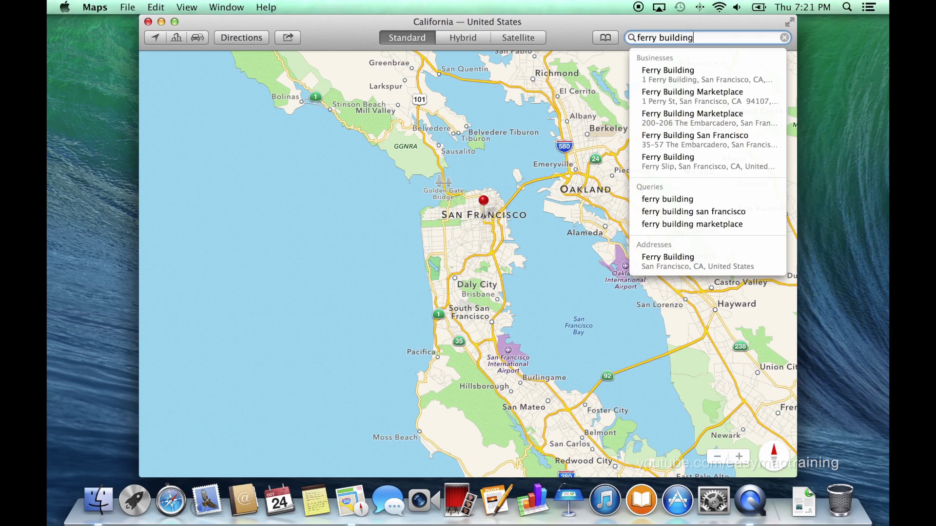
left_click(637, 72)
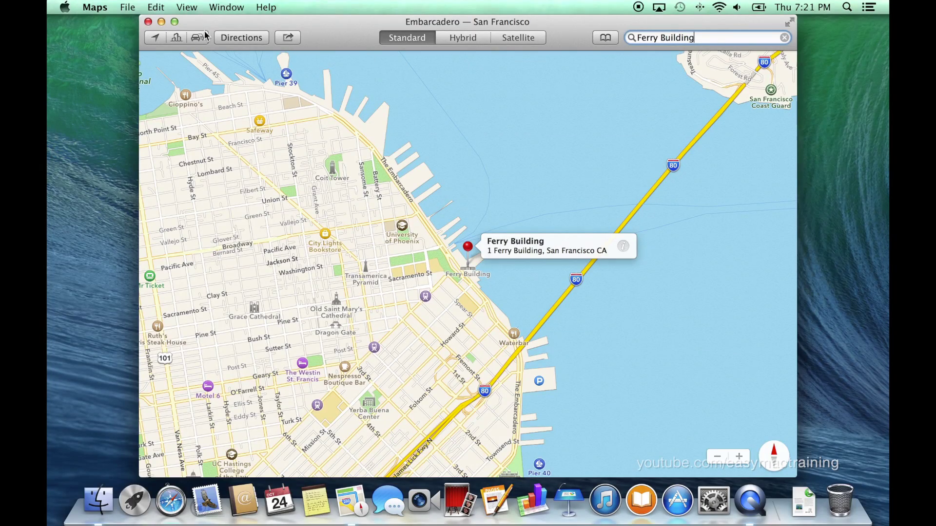
left_click(177, 39)
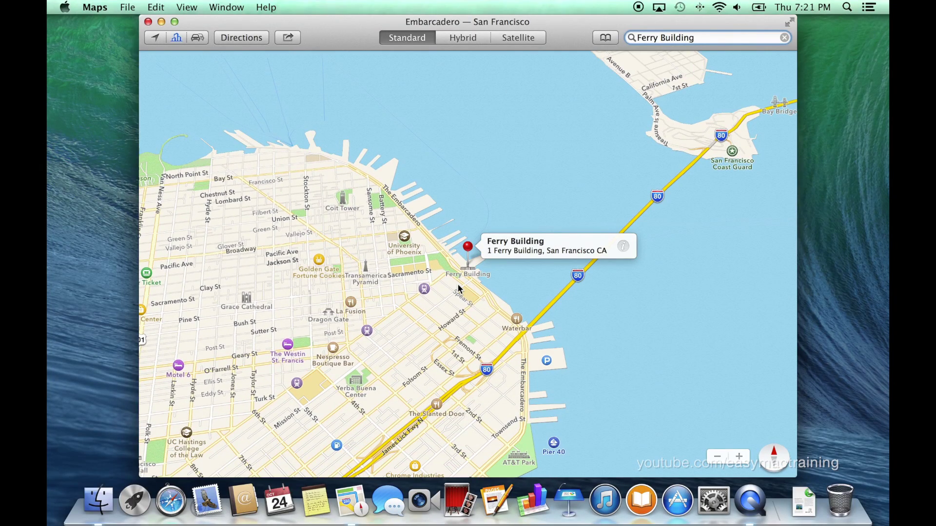
Zoom, pan and rotate the 3D map to Davis St and California St, then switch to Hybrid
scroll(458, 289, "up", 10)
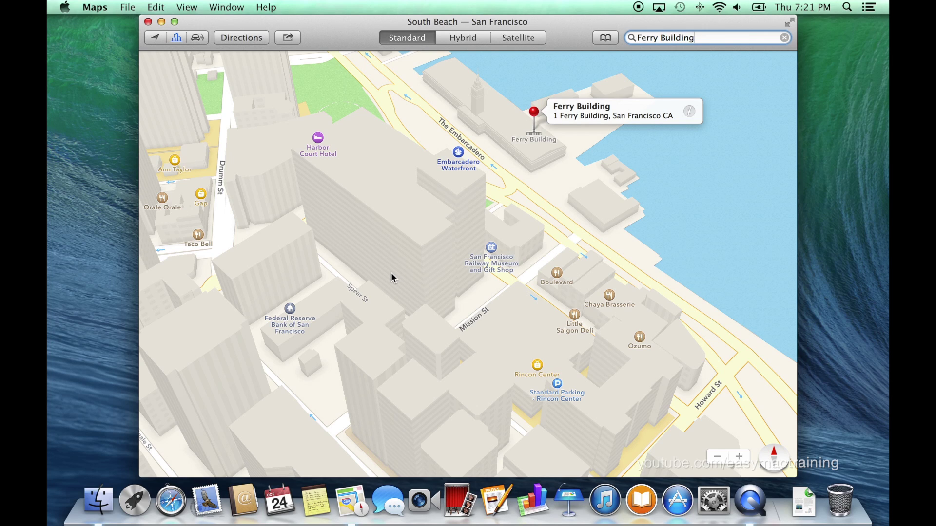
left_click_drag(391, 273, 745, 245)
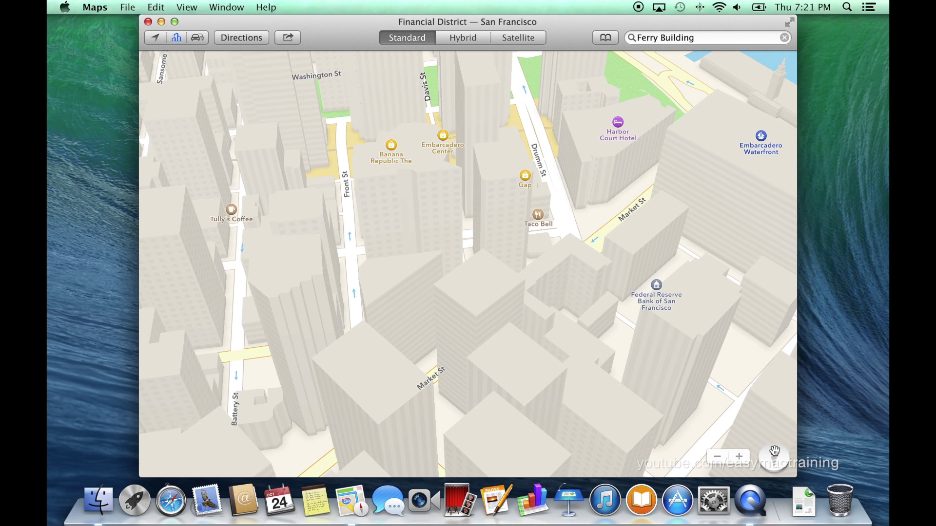
mouse_move(775, 451)
left_mouse_down()
mouse_move(768, 455)
mouse_move(774, 451)
left_mouse_up()
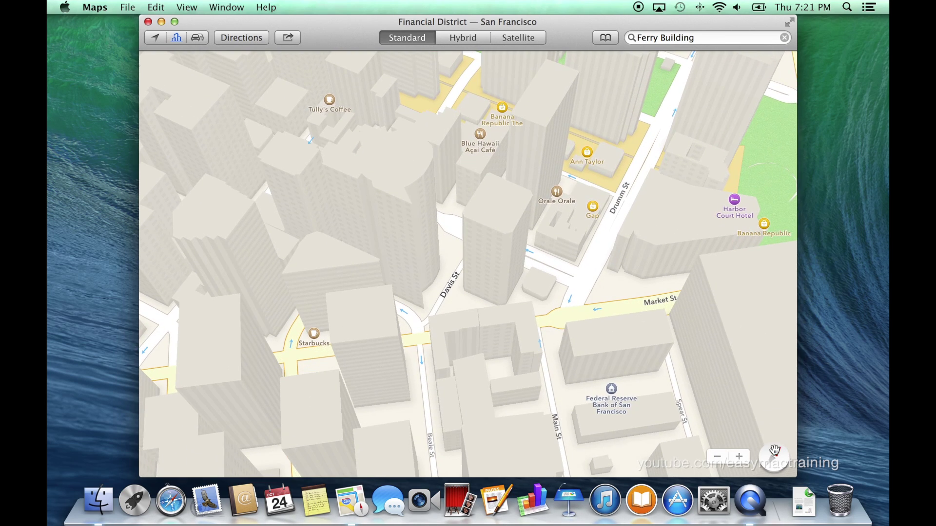
left_click(721, 458)
left_click(720, 458)
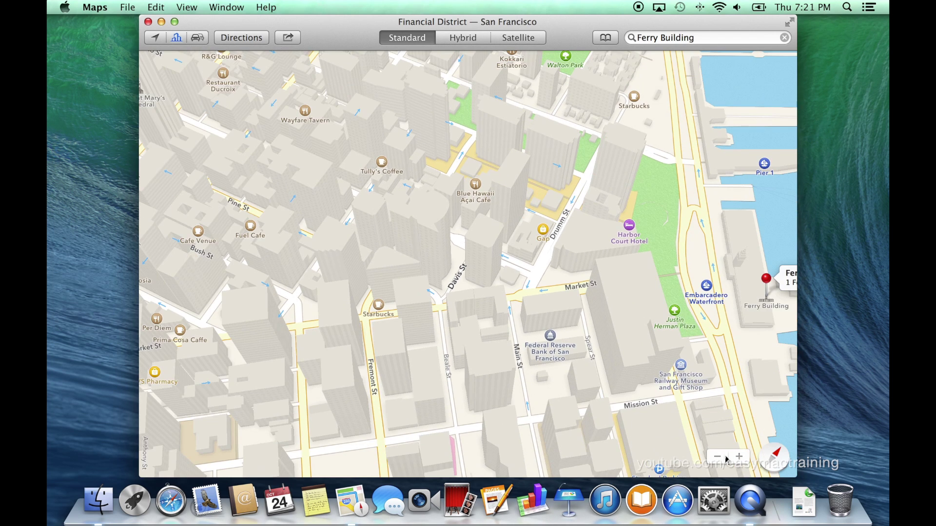
left_click(740, 458)
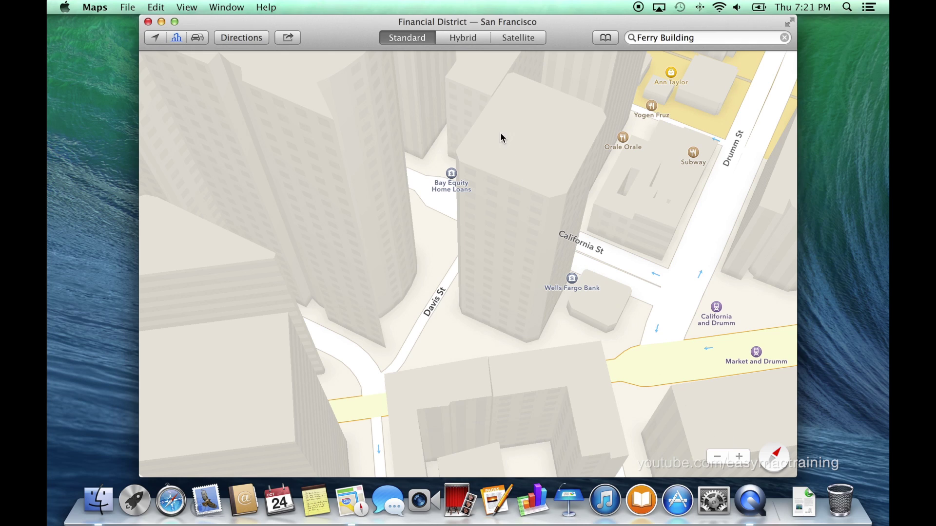
left_click(459, 39)
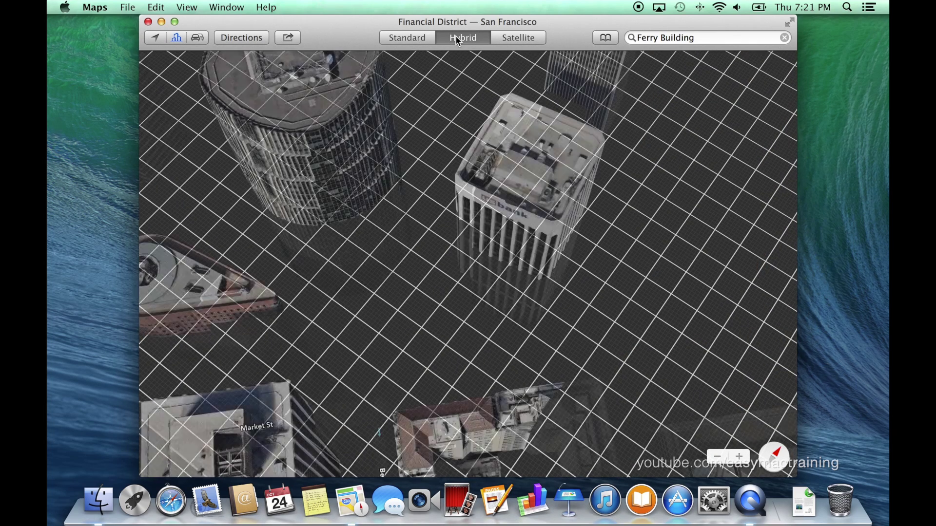
Pan the hybrid view along The Embarcadero, then switch to Satellite and turn on live traffic
left_click_drag(706, 257, 609, 265)
scroll(609, 266, "right", 10)
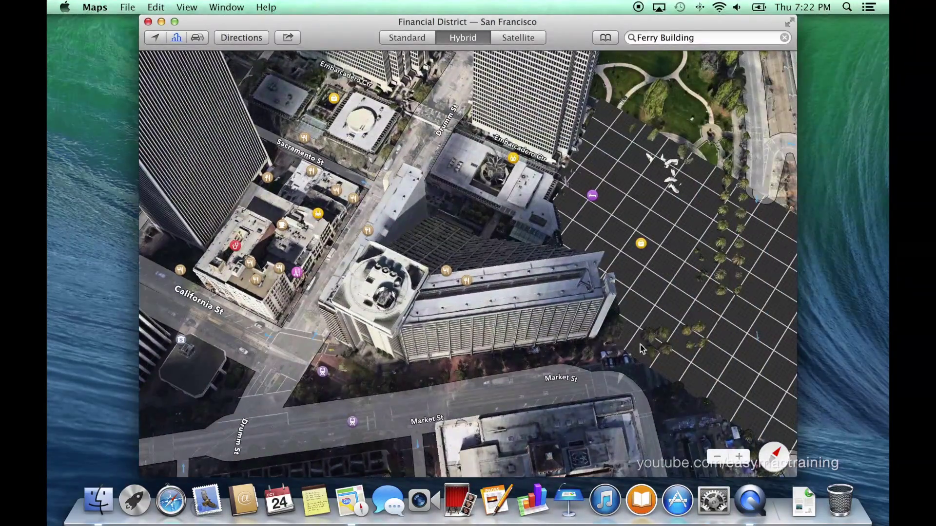
left_click_drag(642, 349, 358, 312)
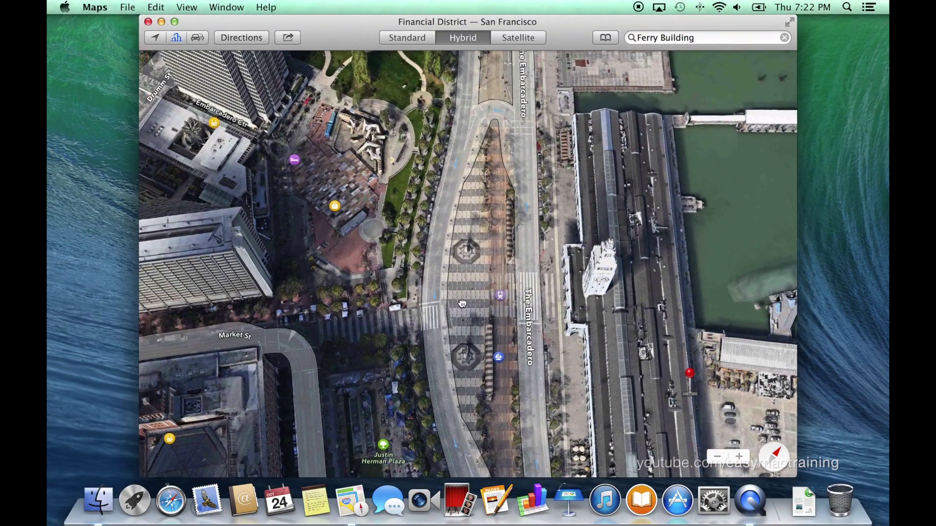
left_click_drag(462, 304, 513, 262)
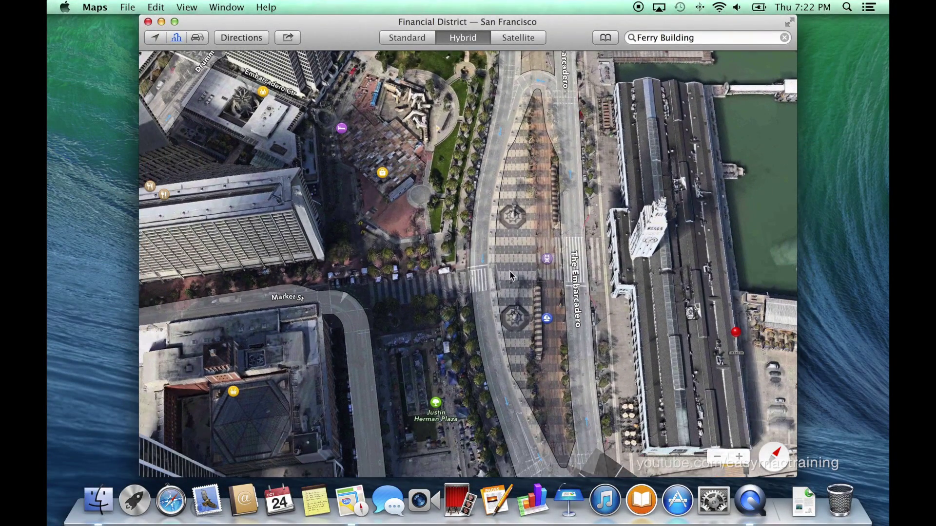
left_click(527, 41)
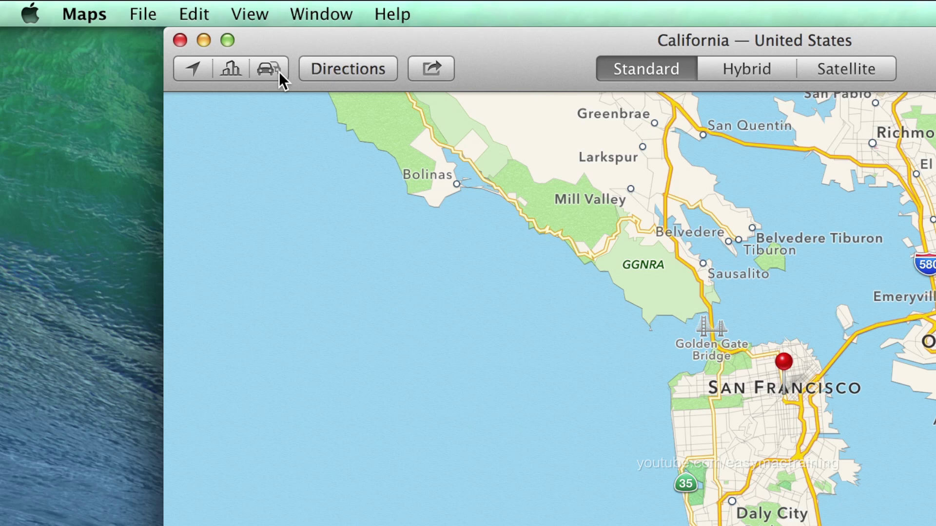
left_click(279, 72)
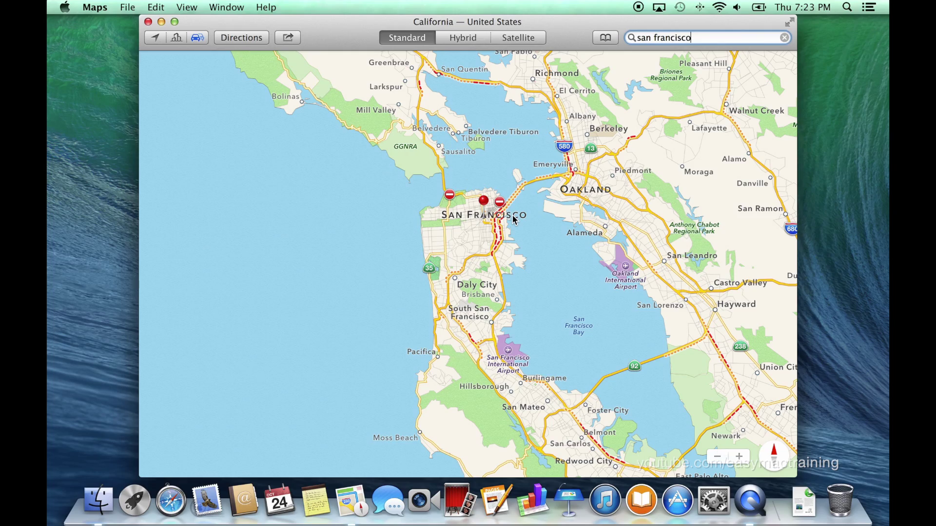
Zoom into downtown and view the details of a road closure
scroll(513, 218, "up", 10)
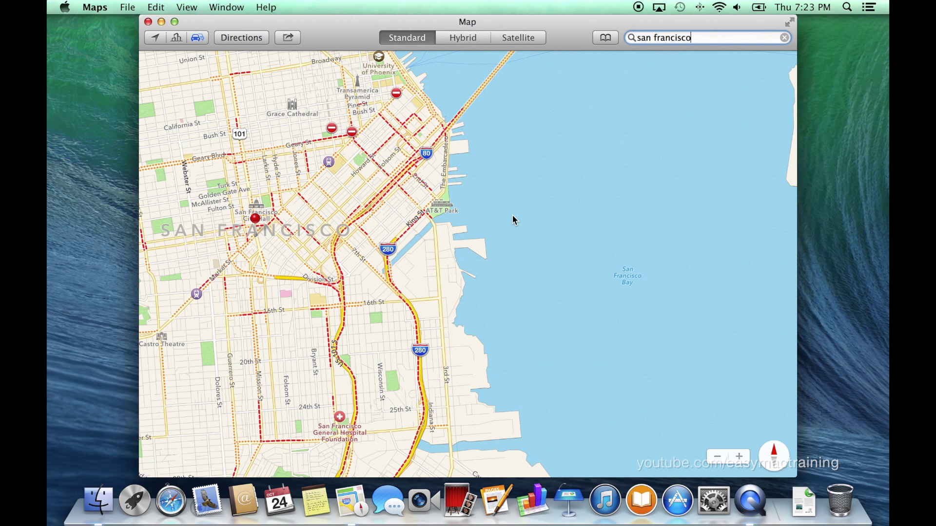
left_click(353, 136)
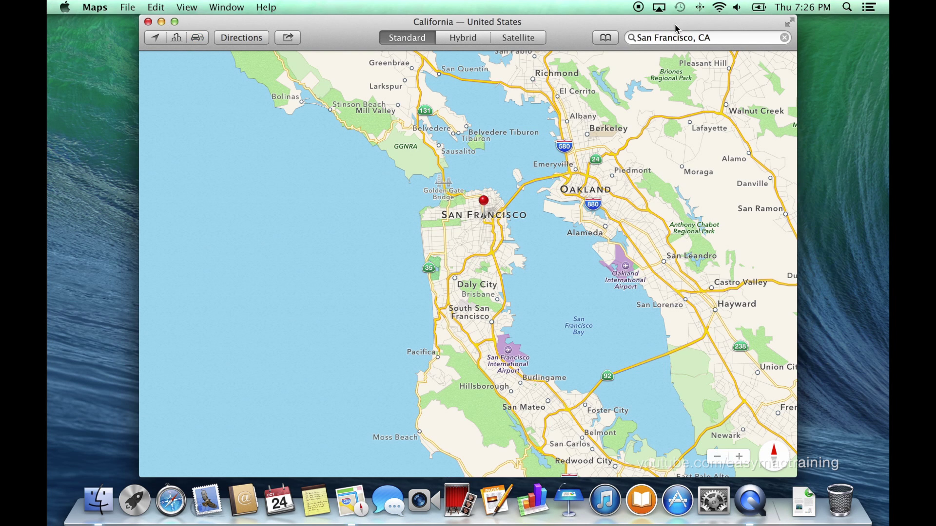
Search for 'ocean beach' and start directions from Current Location to it
left_click(784, 38)
type("ocean beach")
key("Return")
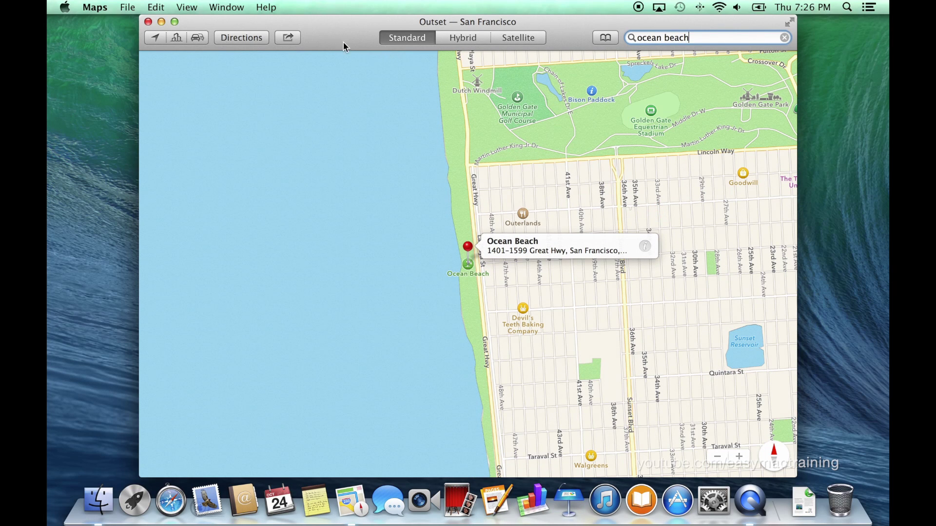
left_click(255, 40)
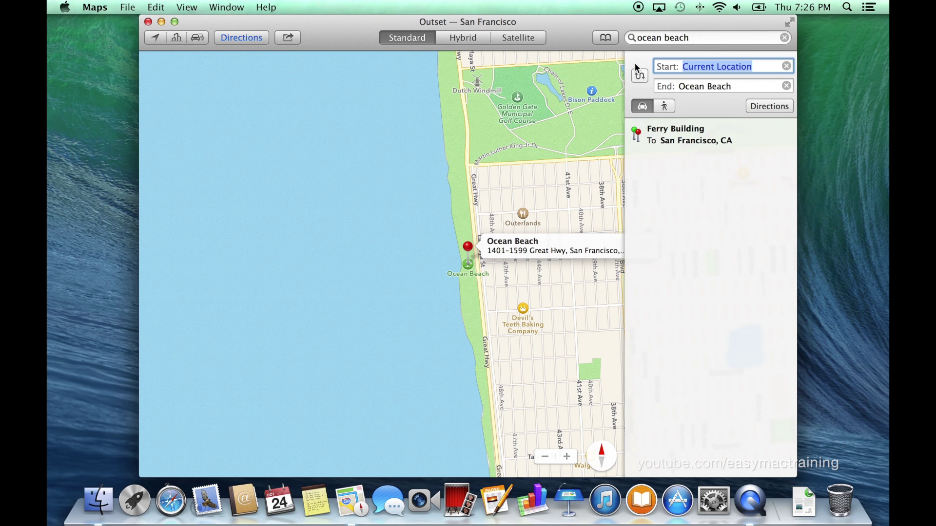
Set Ferry Building as the start, then compare walking and driving directions
type("ferry building")
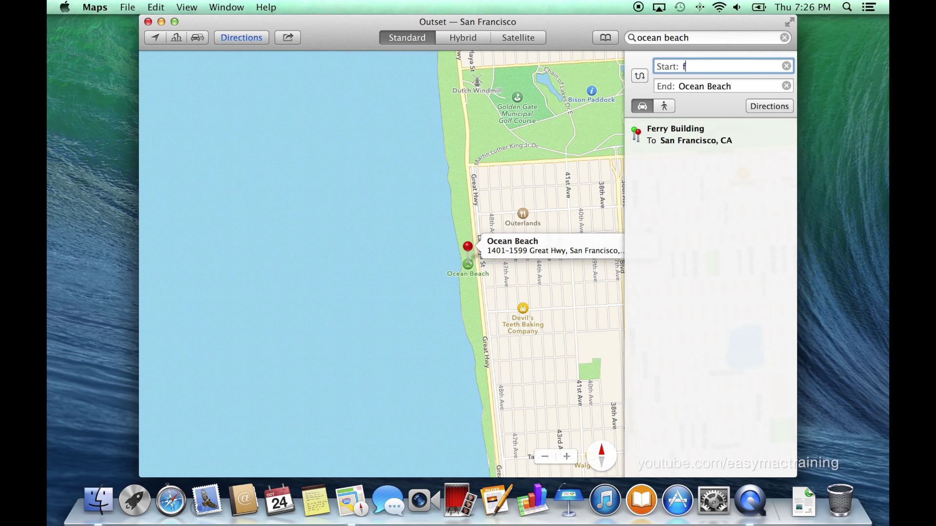
key("Return")
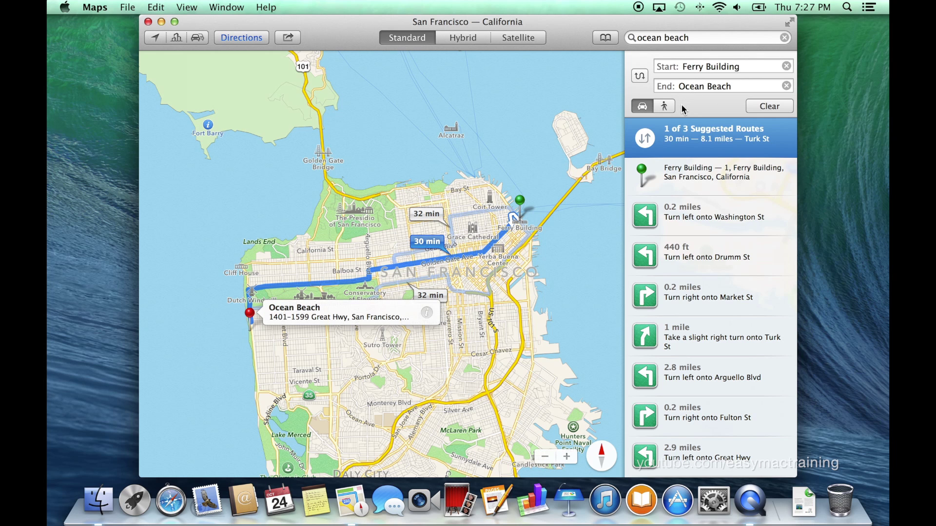
left_click(664, 107)
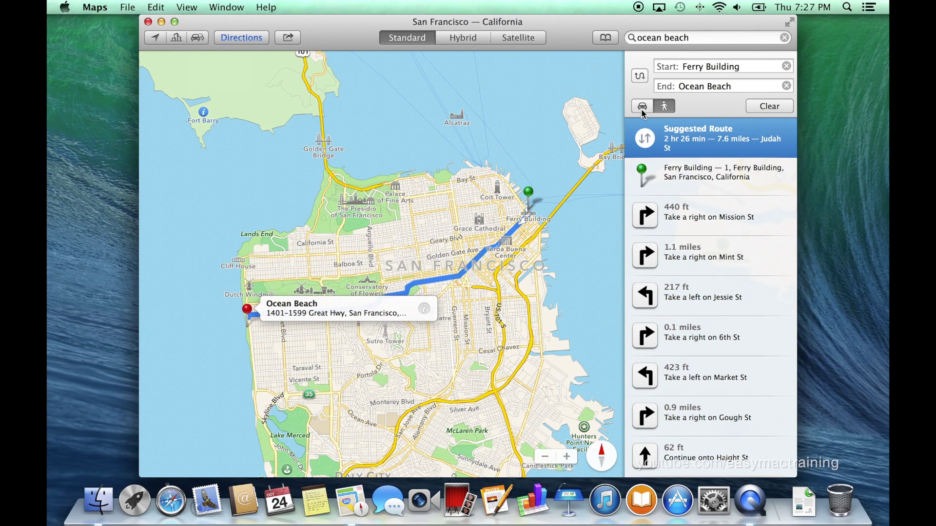
left_click(643, 110)
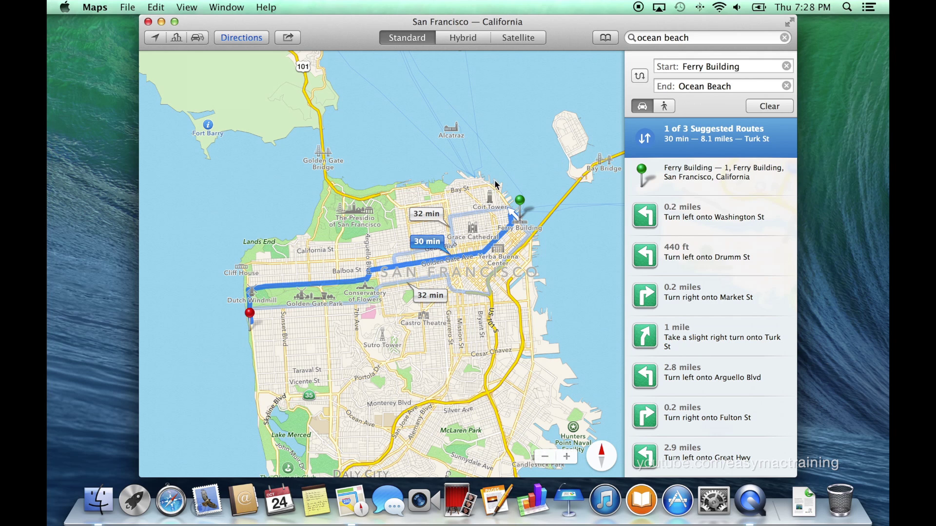
Compare the 32 min Fulton St and Lincoln Way routes, settling on the 30 min Turk St route
left_click(435, 214)
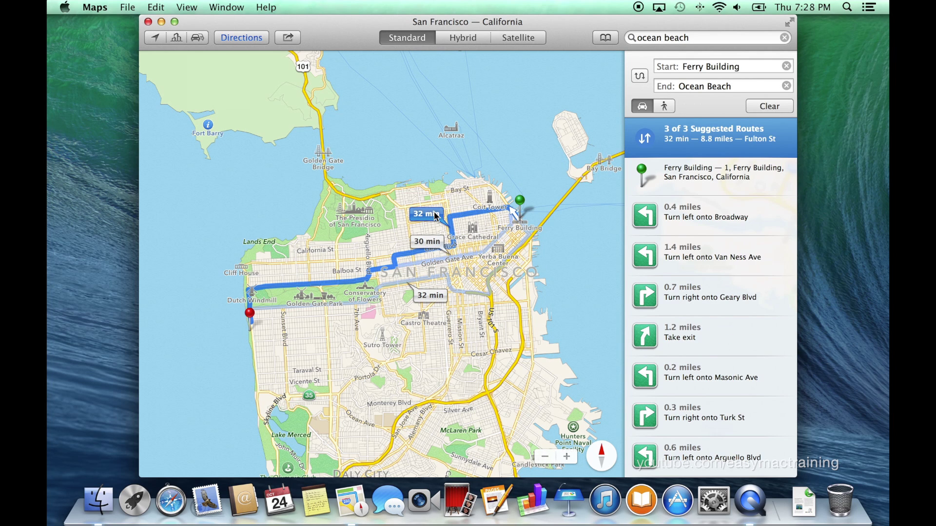
left_click(431, 238)
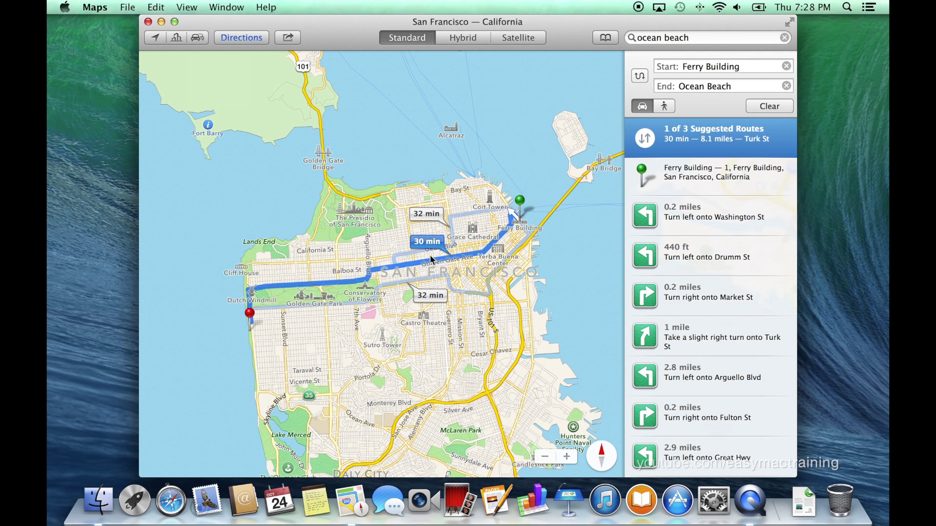
left_click(427, 292)
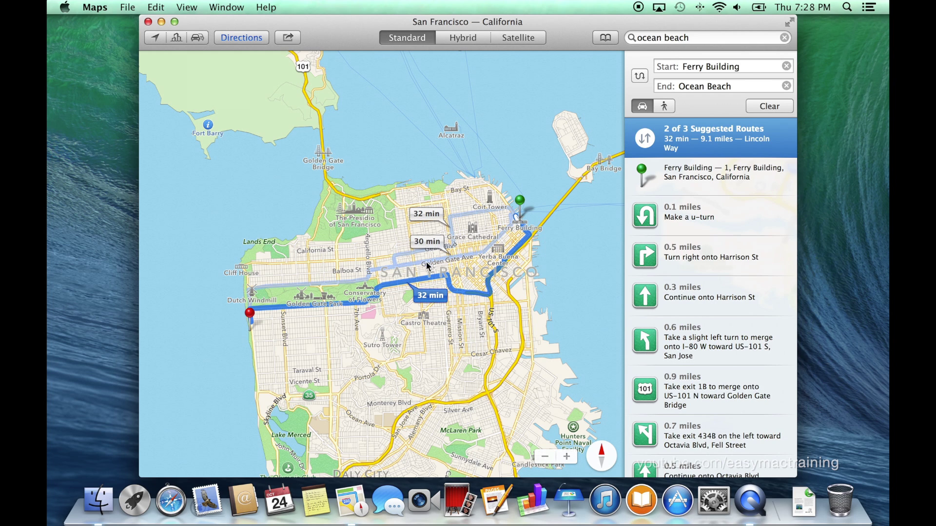
left_click(427, 244)
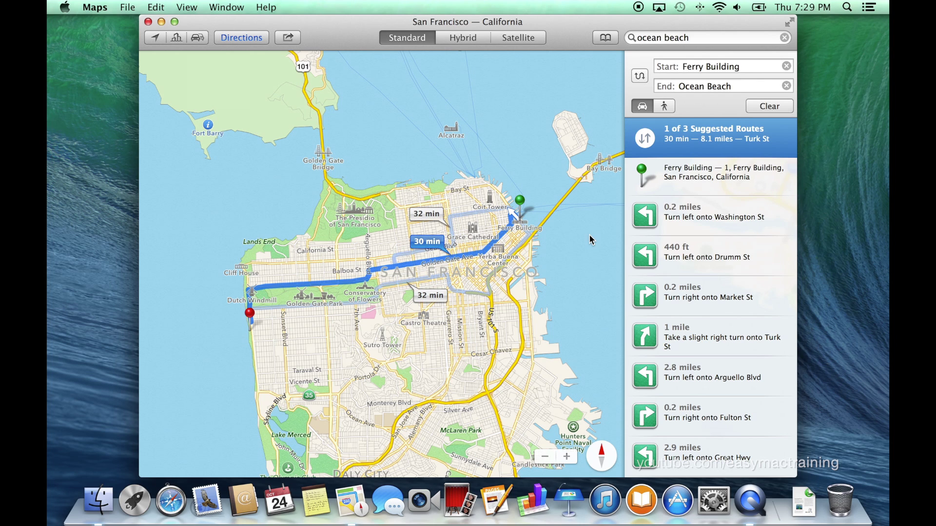
Add a bookmark for the route from Share, then reload it from the Bookmarks list
left_click(288, 39)
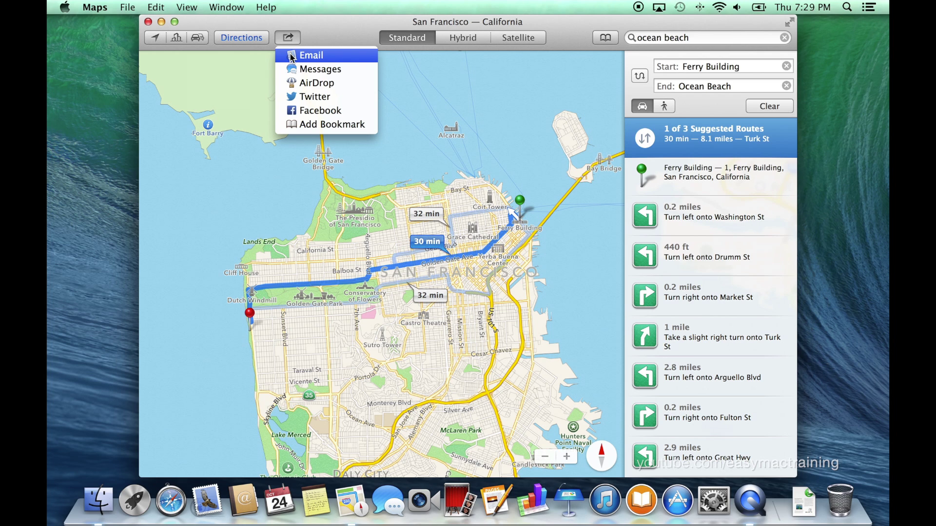
left_click(289, 126)
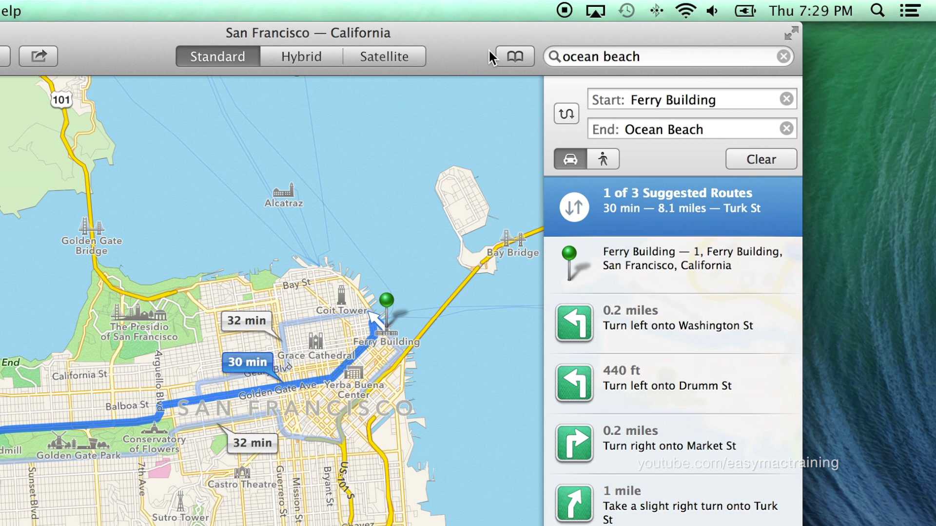
left_click(502, 58)
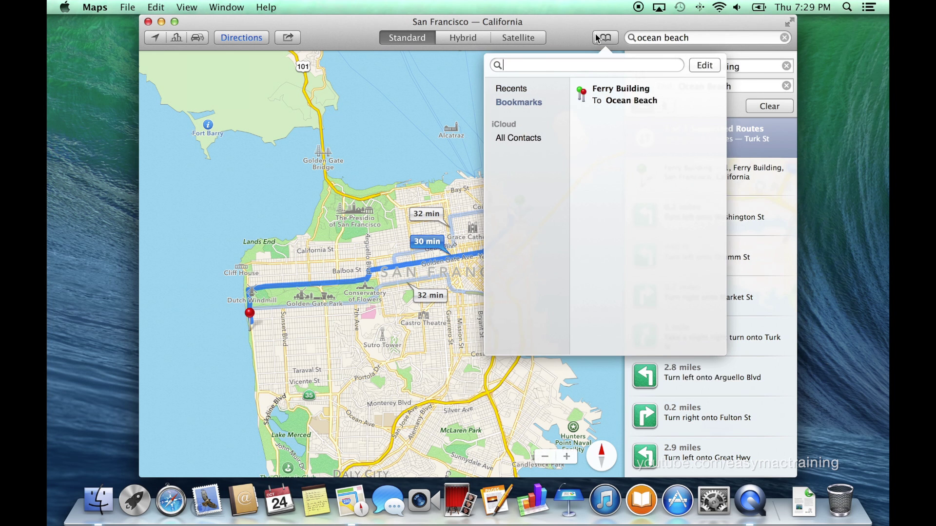
left_click(611, 94)
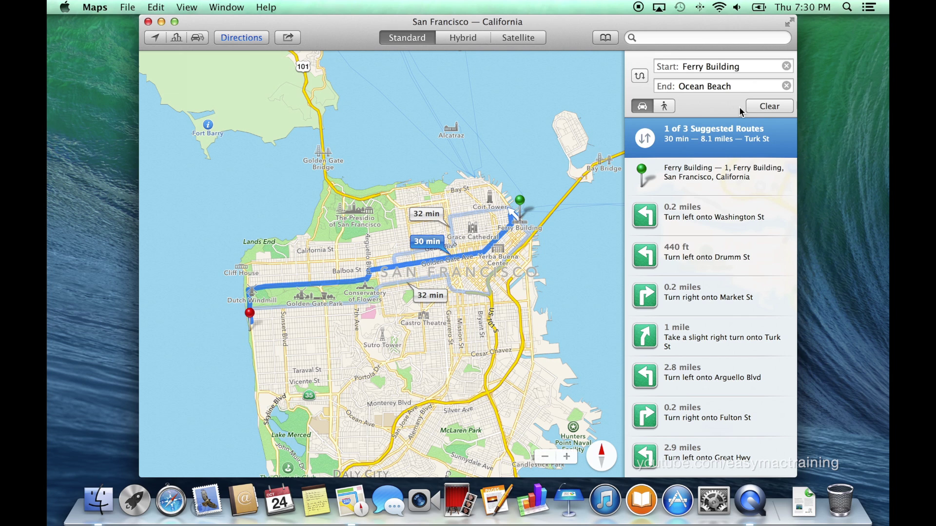
Clear the route, close the directions panel, and focus the empty search field
left_click(765, 111)
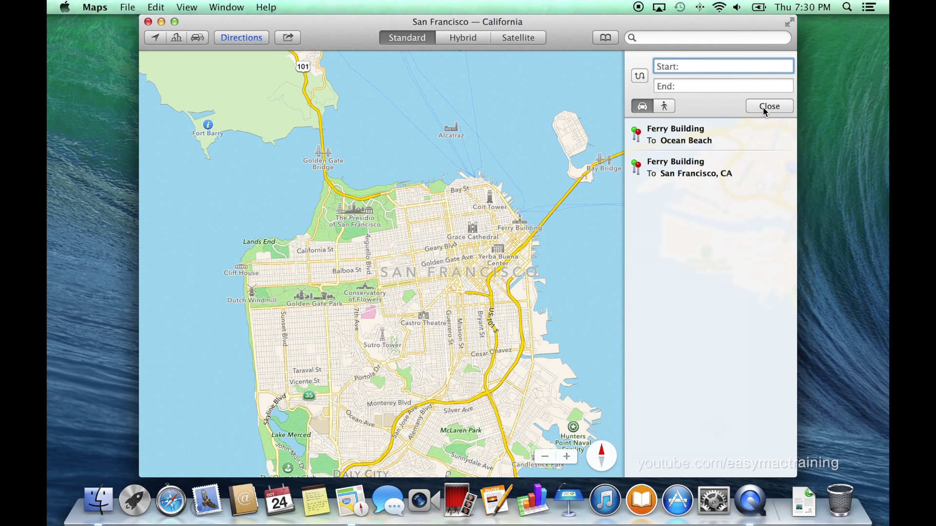
left_click(764, 109)
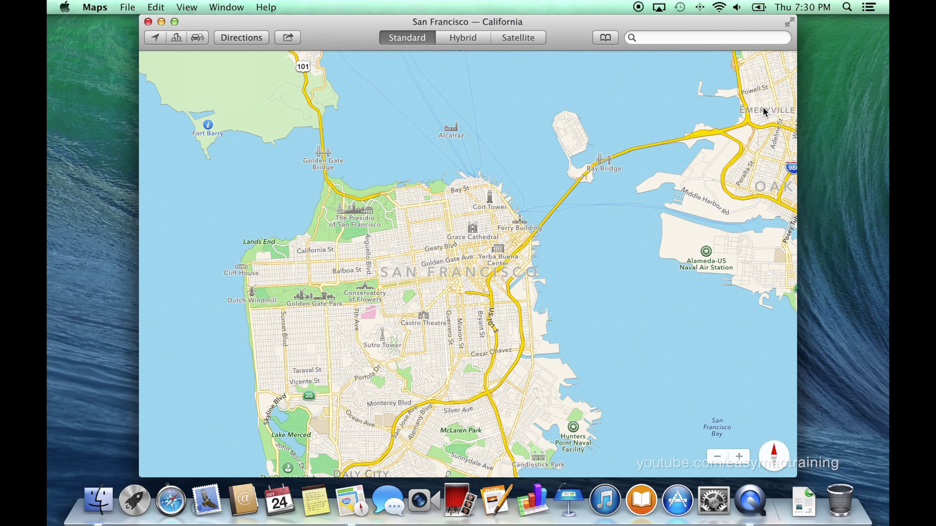
left_click(722, 39)
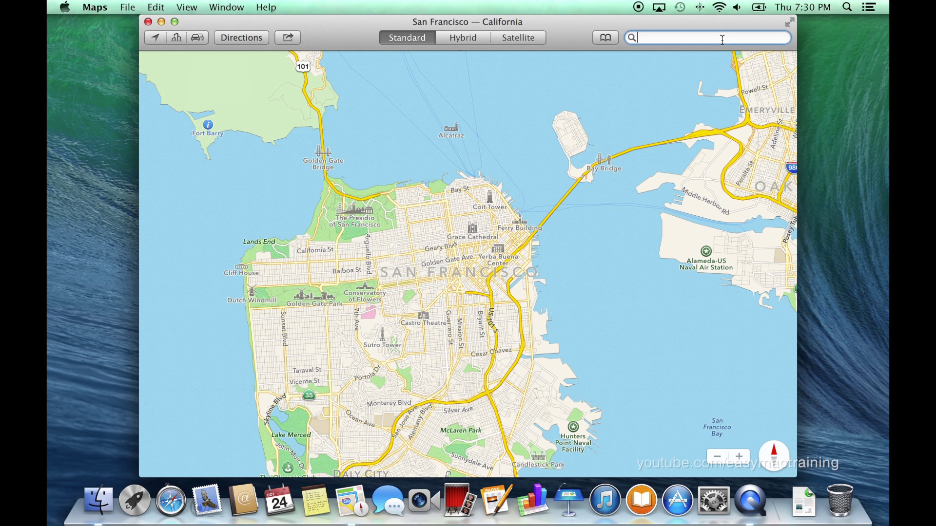
Search for 'castro theater' and open the Castro Theatre info card
type("castro theat")
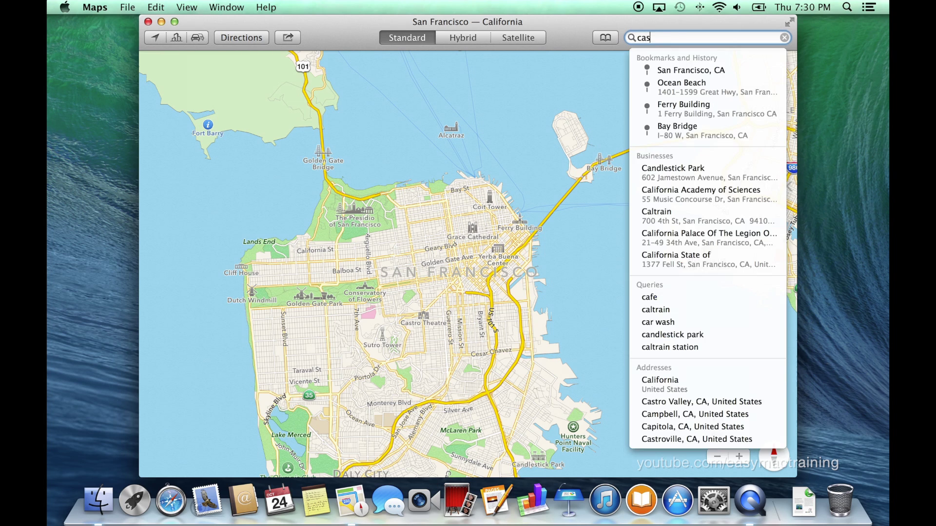
type("er")
key("Return")
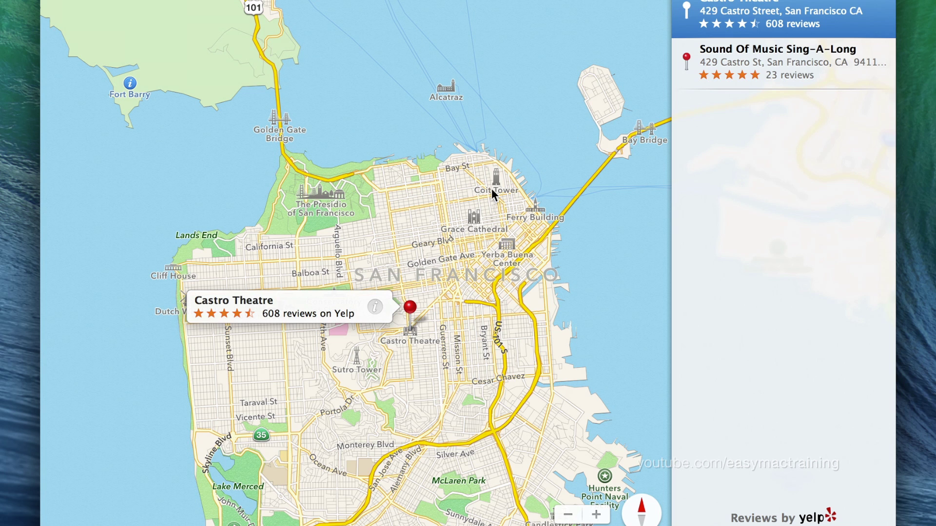
left_click(373, 309)
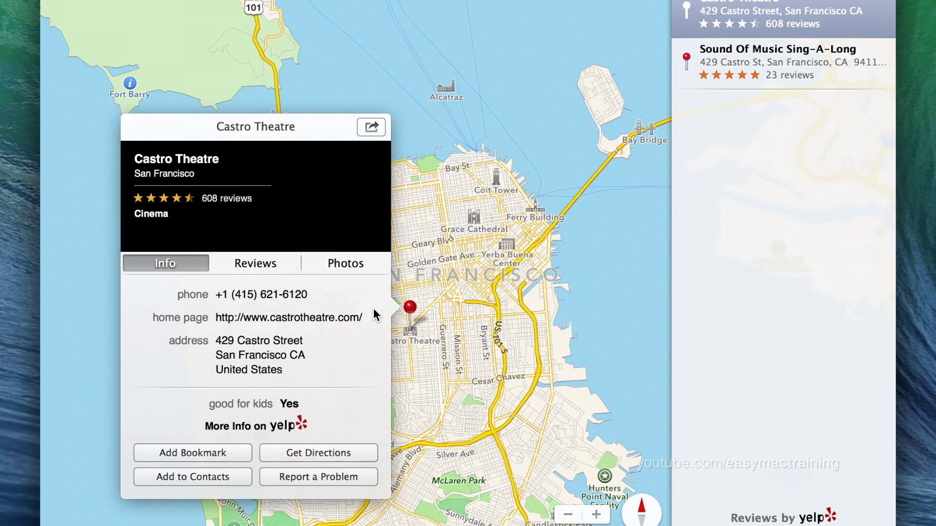